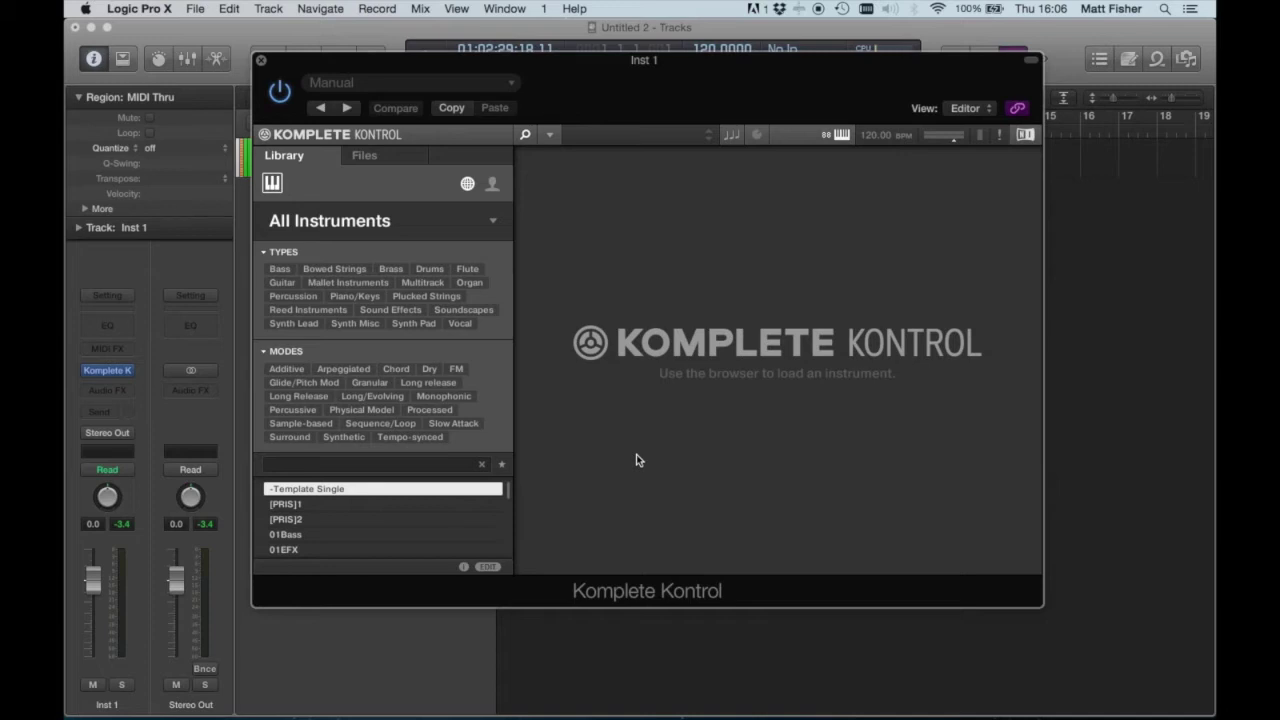
- Open the Scale/Arp panel, switch Scale on and set the root note to C#
{"action": "left_click", "coordinate": [733, 136]}
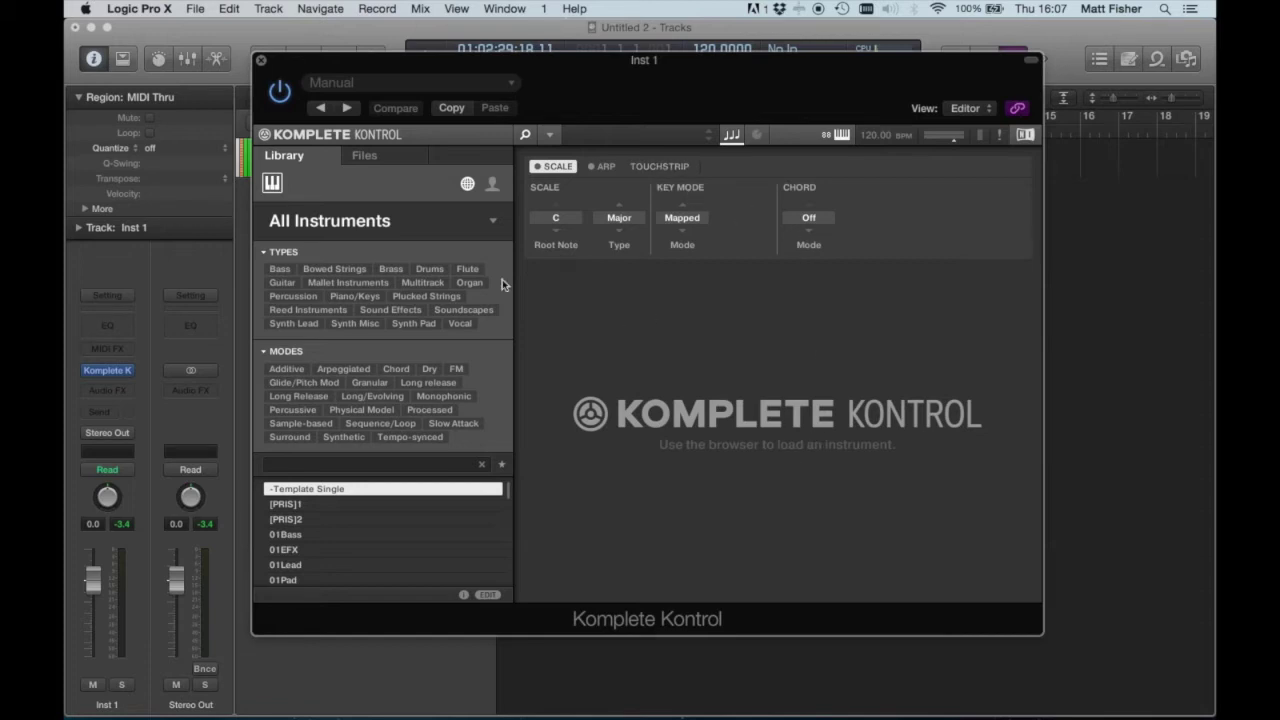
{"action": "left_click", "coordinate": [537, 167]}
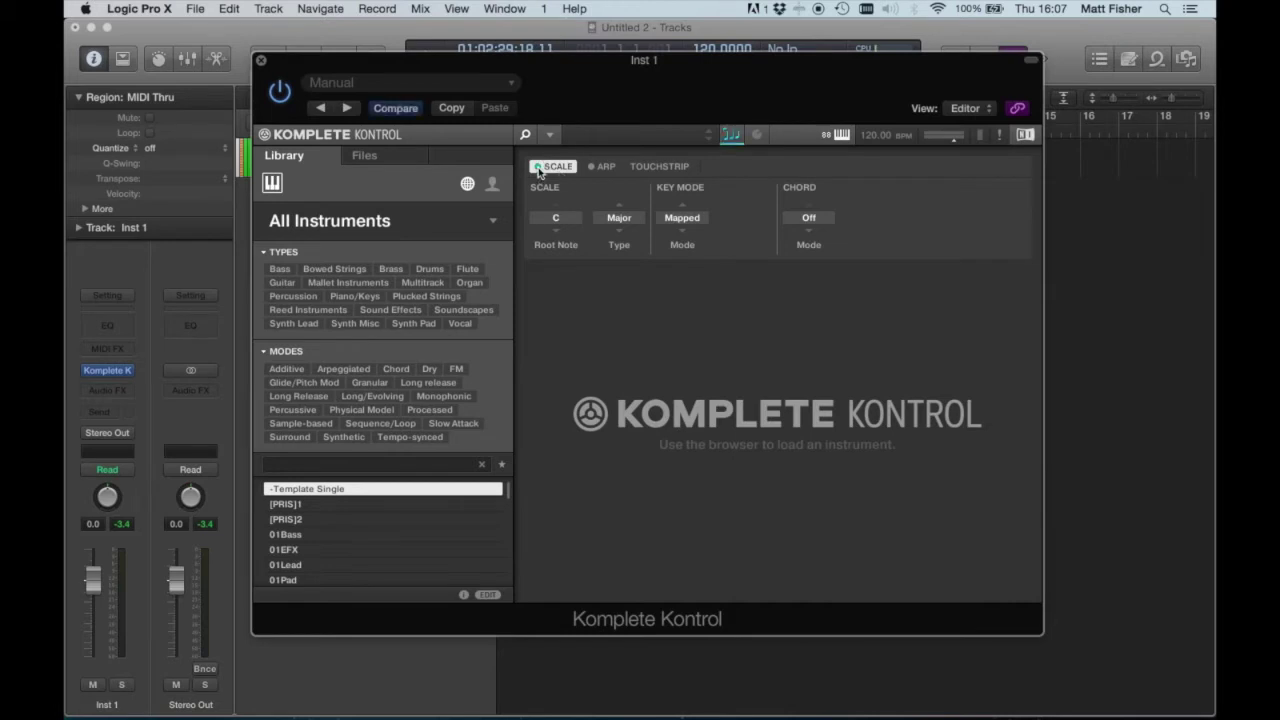
{"action": "left_click", "coordinate": [557, 236]}
{"action": "left_click", "coordinate": [557, 236]}
{"action": "left_click", "coordinate": [557, 205]}
{"action": "left_click", "coordinate": [557, 201]}
{"action": "left_click", "coordinate": [557, 219]}
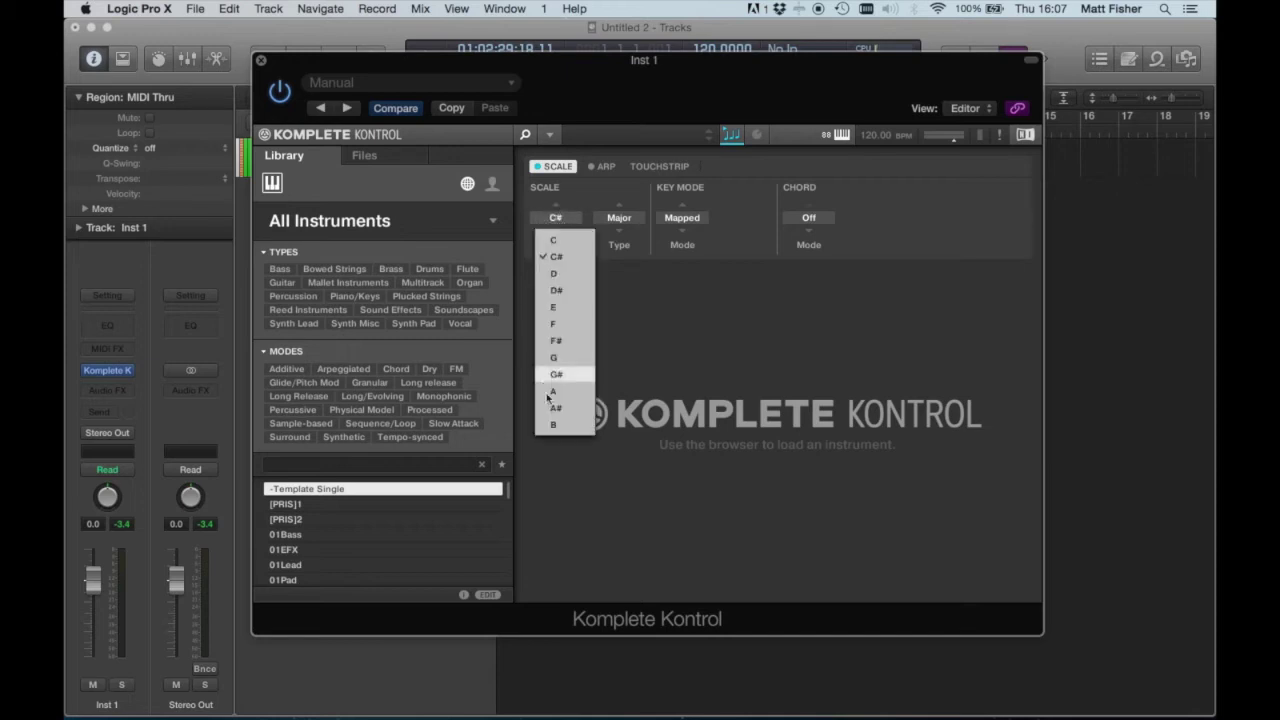
{"action": "left_click", "coordinate": [689, 315]}
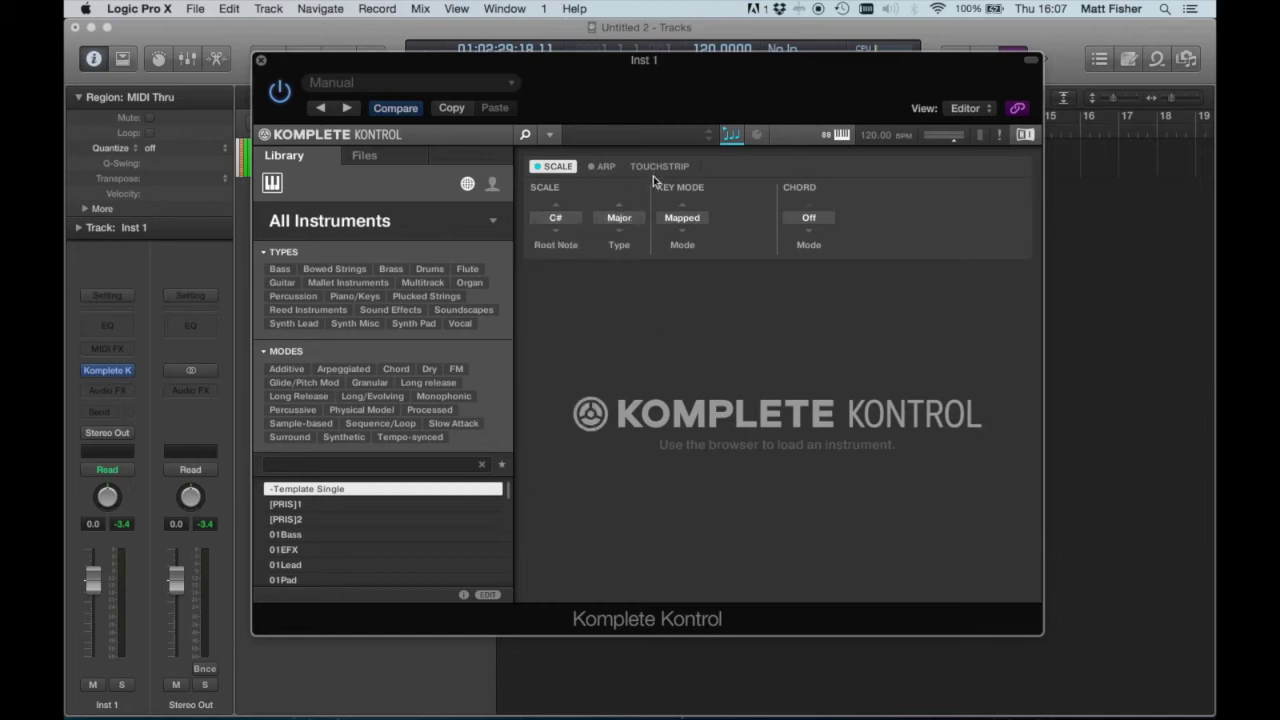
- Set the scale type to Blues and the key mode to Guide
{"action": "left_click", "coordinate": [618, 232]}
{"action": "left_click", "coordinate": [618, 233]}
{"action": "left_click", "coordinate": [618, 233]}
{"action": "left_click", "coordinate": [618, 233]}
{"action": "left_click", "coordinate": [620, 219]}
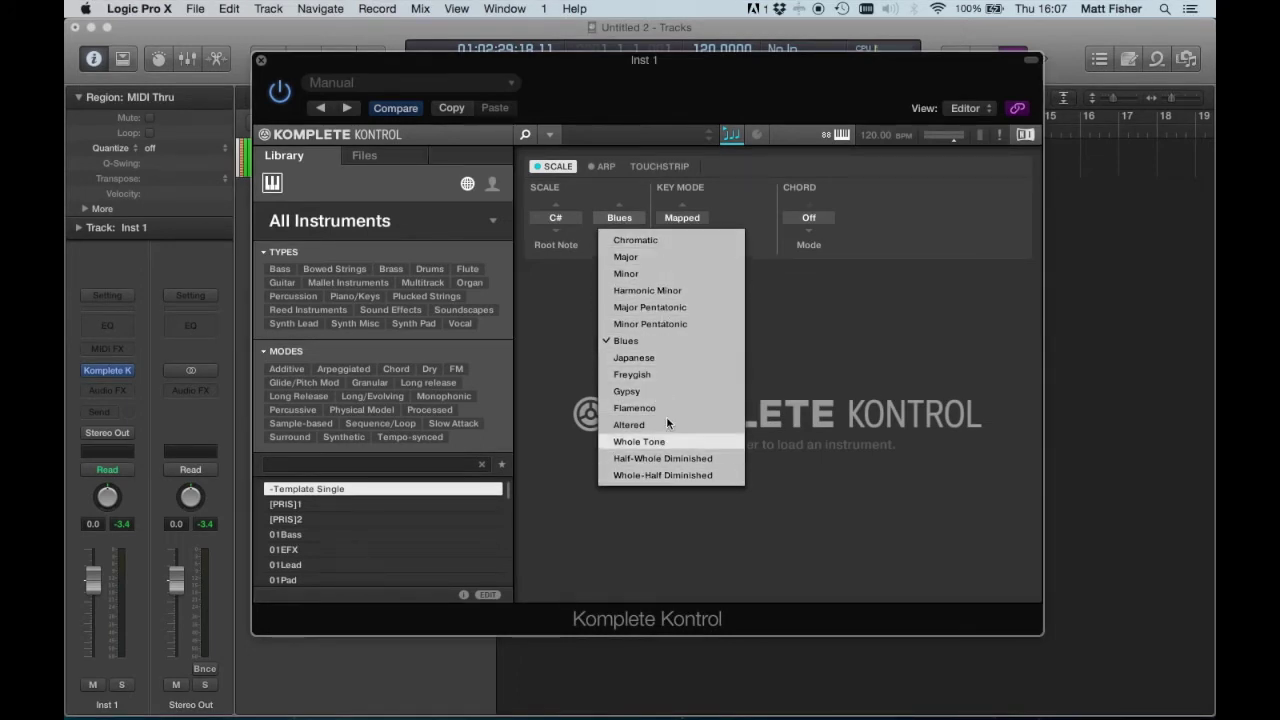
{"action": "left_click", "coordinate": [830, 366]}
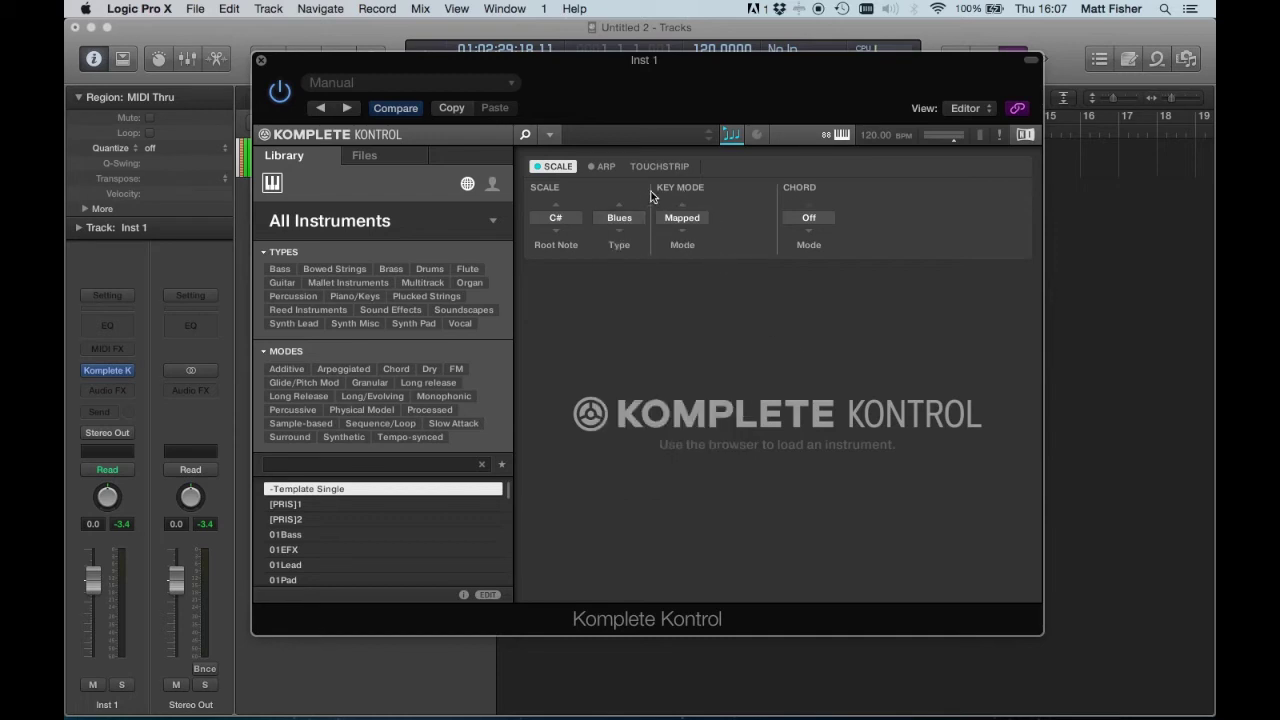
{"action": "left_click", "coordinate": [683, 209]}
- Step the key mode from Guide through Mapped to Easy
{"action": "left_click", "coordinate": [683, 230]}
{"action": "left_click", "coordinate": [682, 233]}
- Try Harmonizer chord mode with the 1-3-5 and Octave chord types
{"action": "left_click", "coordinate": [816, 218]}
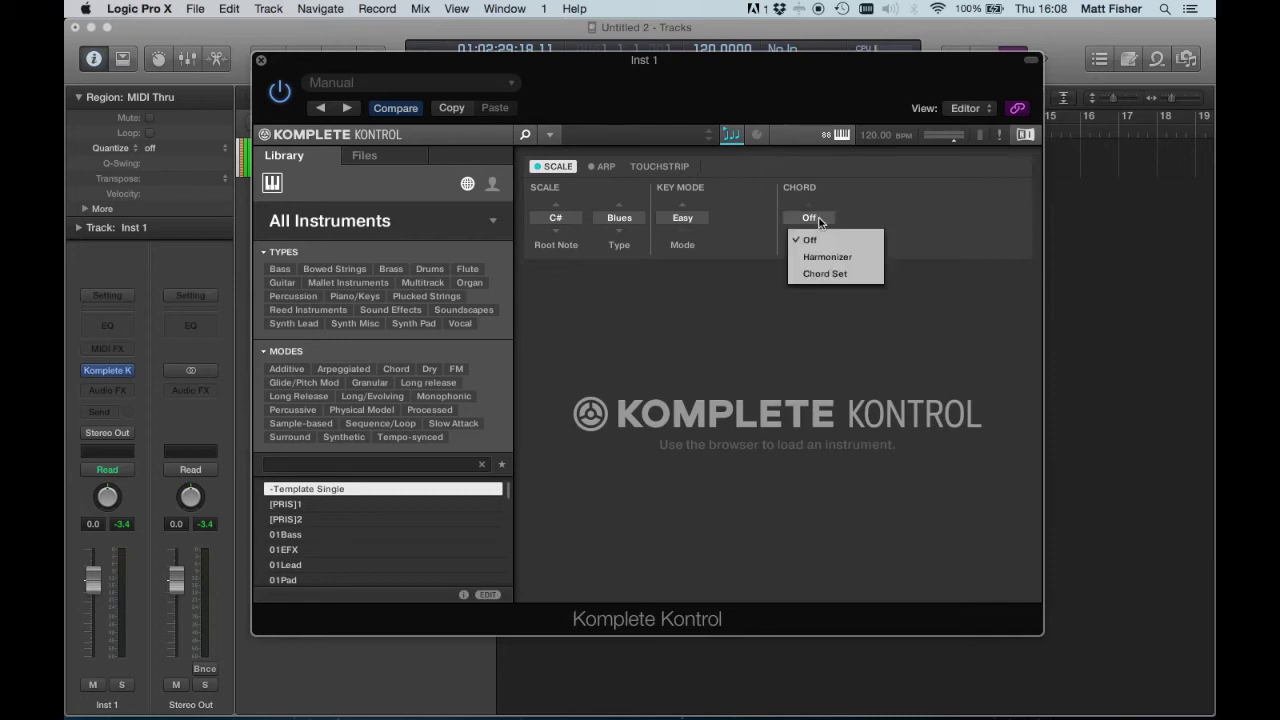
{"action": "left_click", "coordinate": [847, 257]}
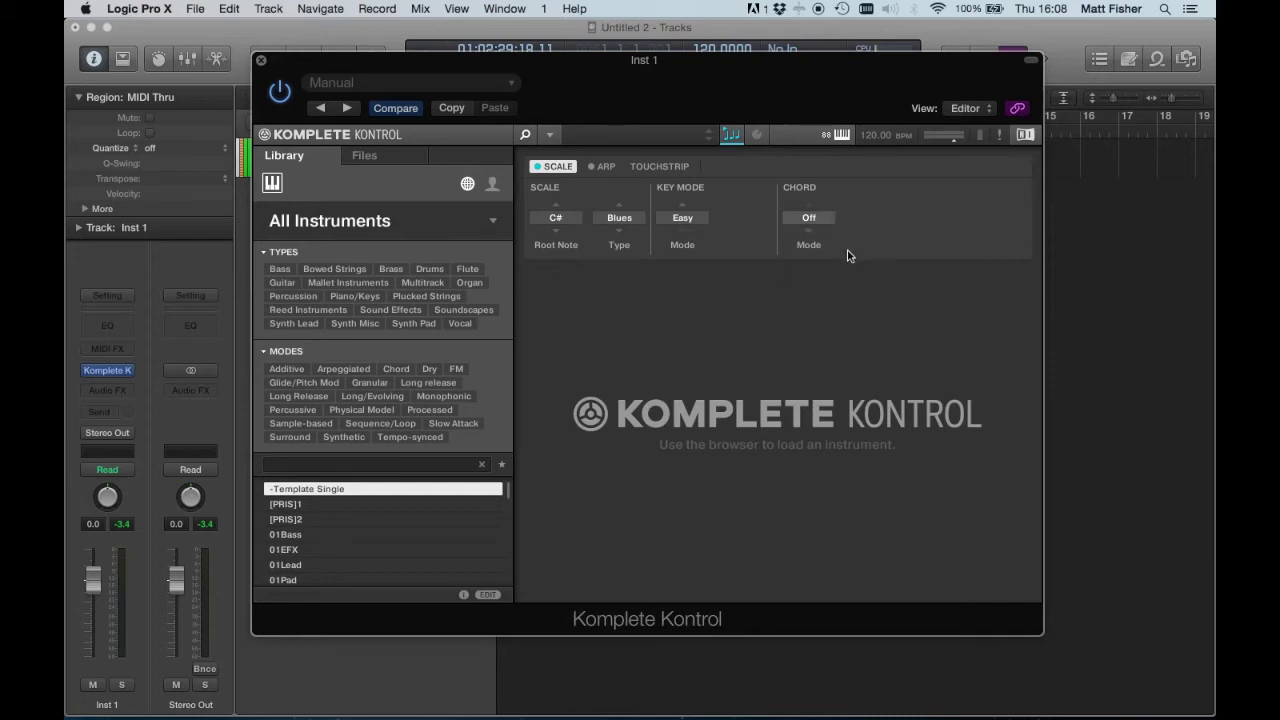
{"action": "left_click", "coordinate": [873, 242]}
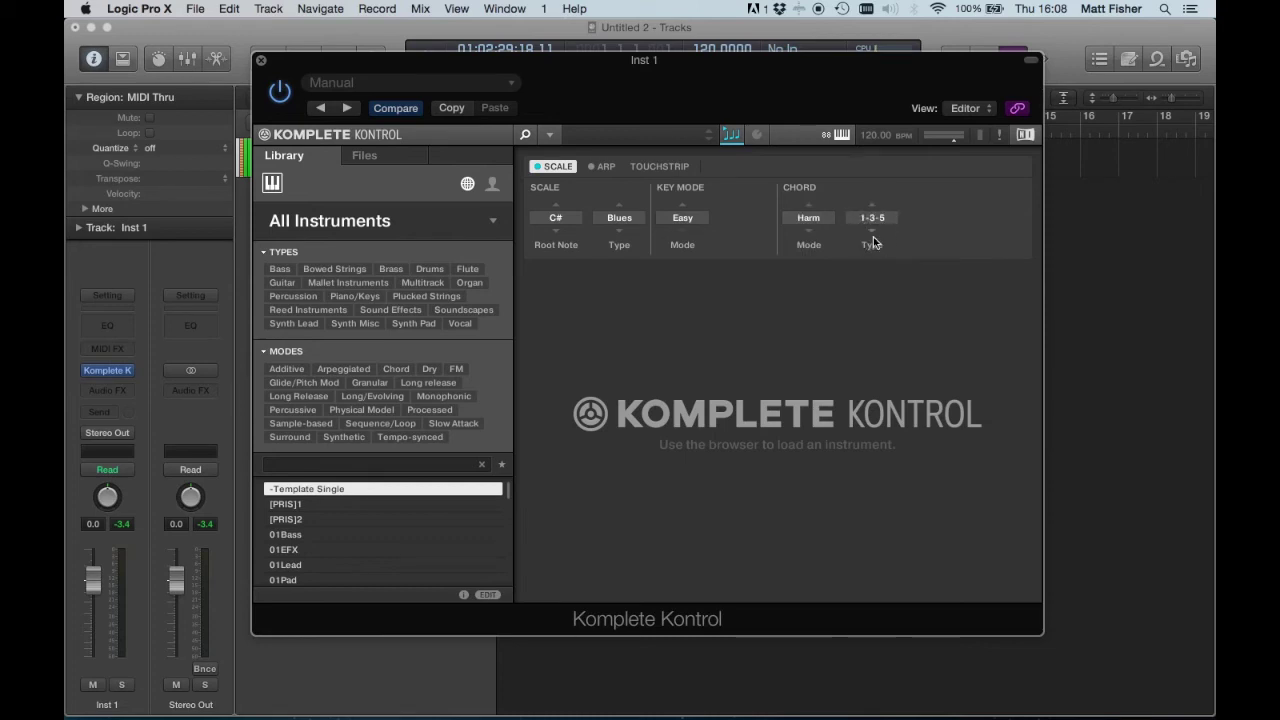
{"action": "left_click", "coordinate": [873, 242]}
{"action": "left_click", "coordinate": [870, 208]}
{"action": "left_click", "coordinate": [882, 216]}
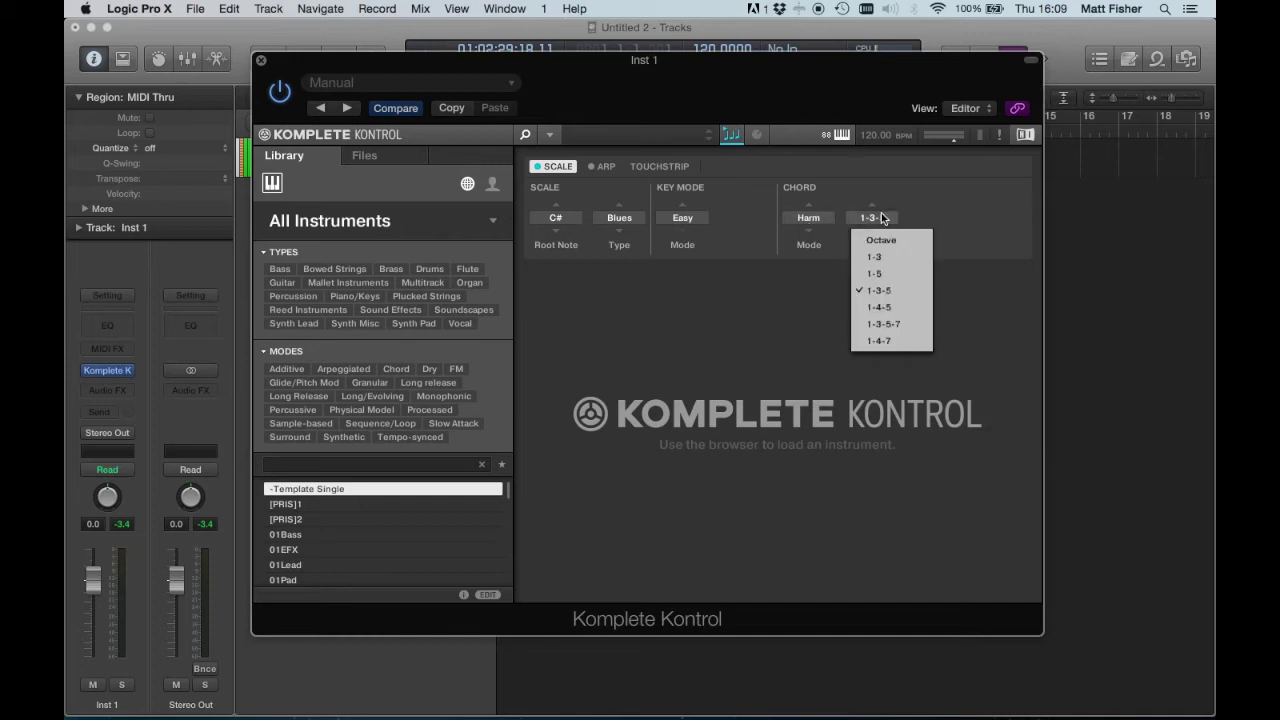
{"action": "left_click", "coordinate": [888, 239]}
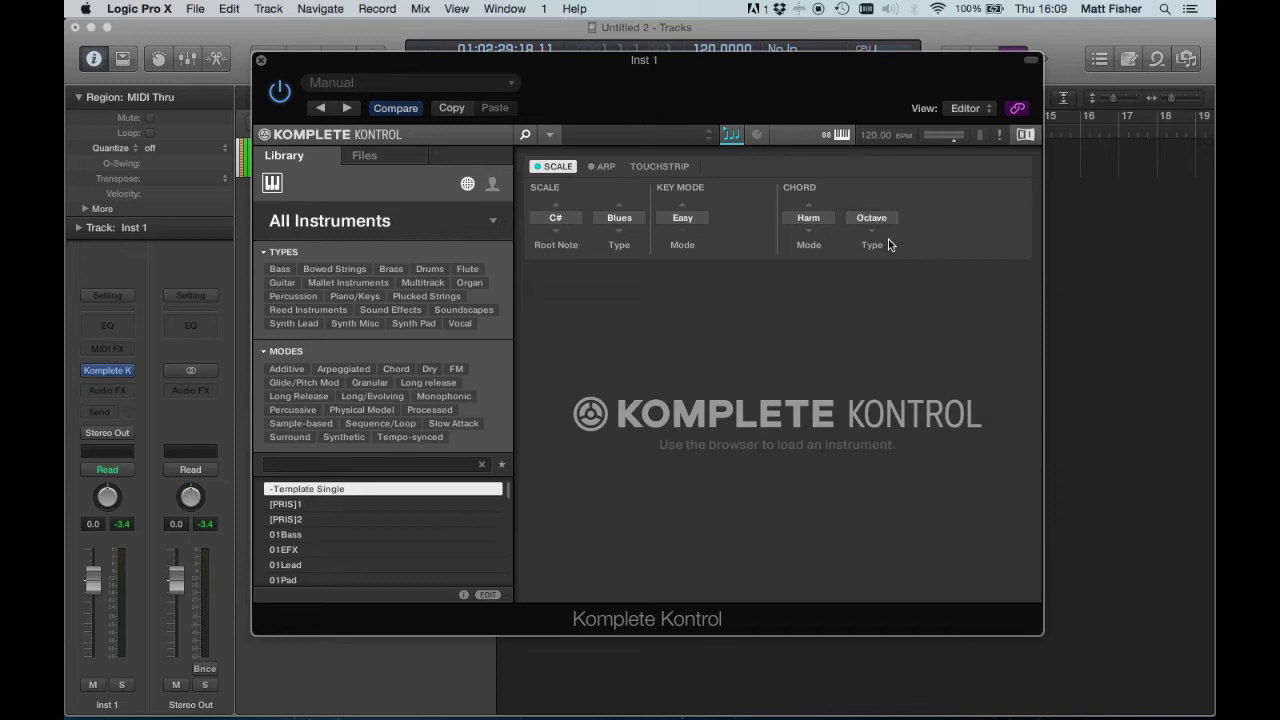
- Switch chord mode to Chord Set, keeping Maj 1 as the type
{"action": "left_click", "coordinate": [808, 218]}
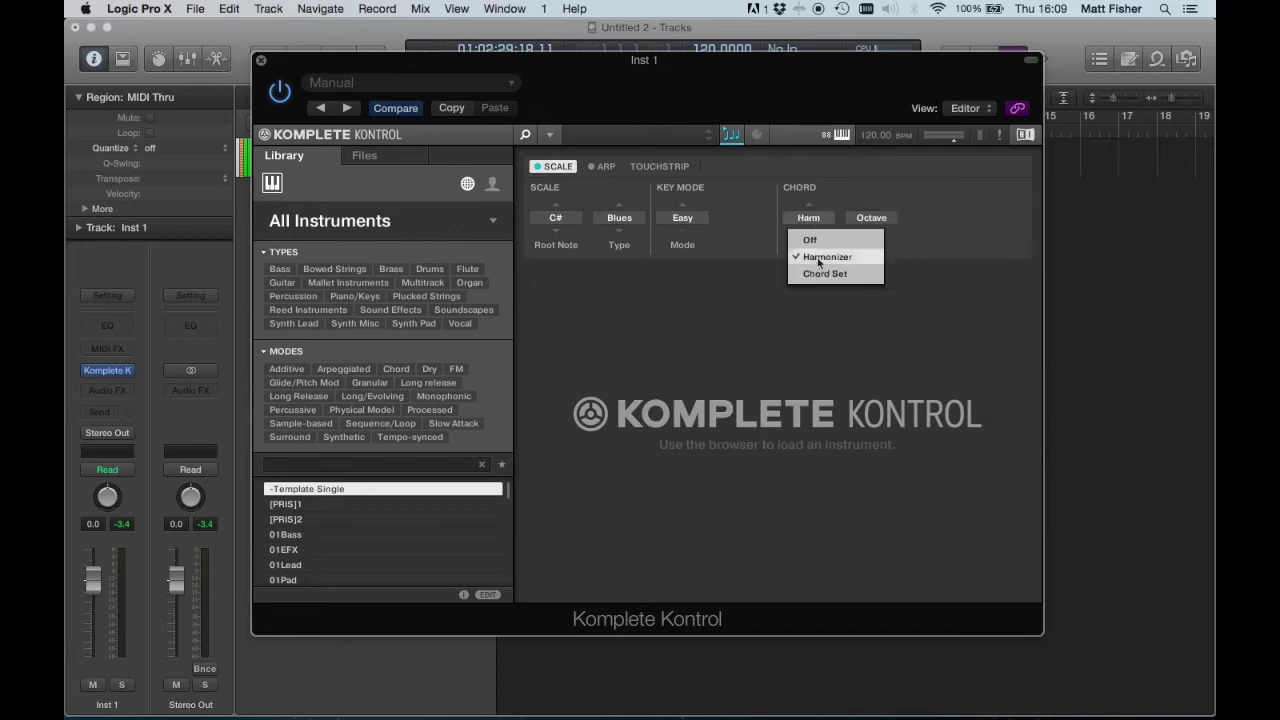
{"action": "left_click", "coordinate": [822, 273]}
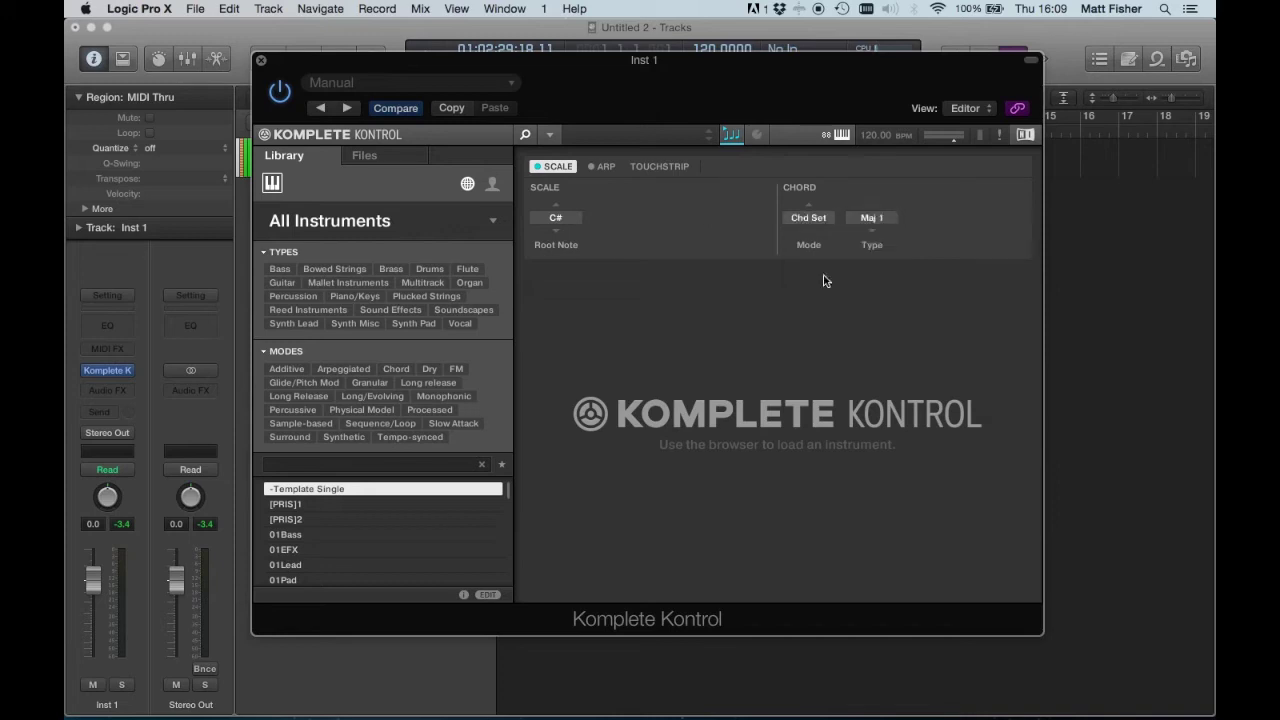
{"action": "left_click", "coordinate": [877, 220]}
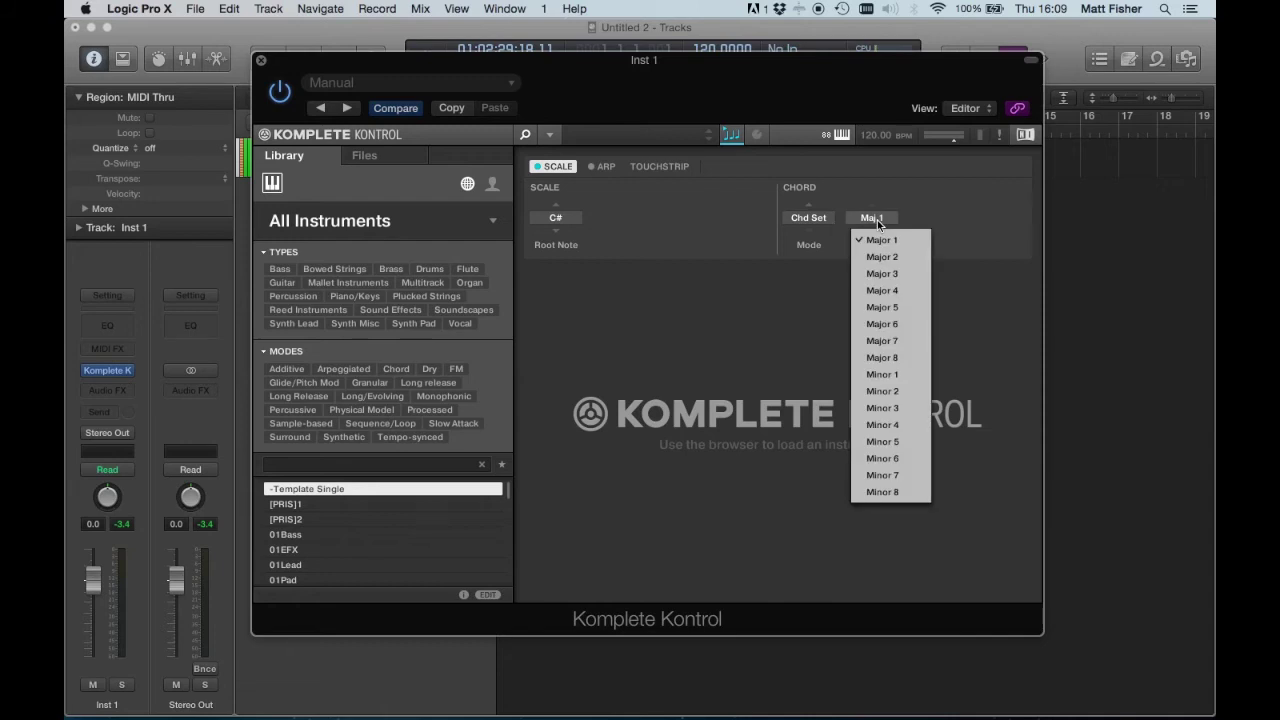
{"action": "left_click", "coordinate": [718, 245]}
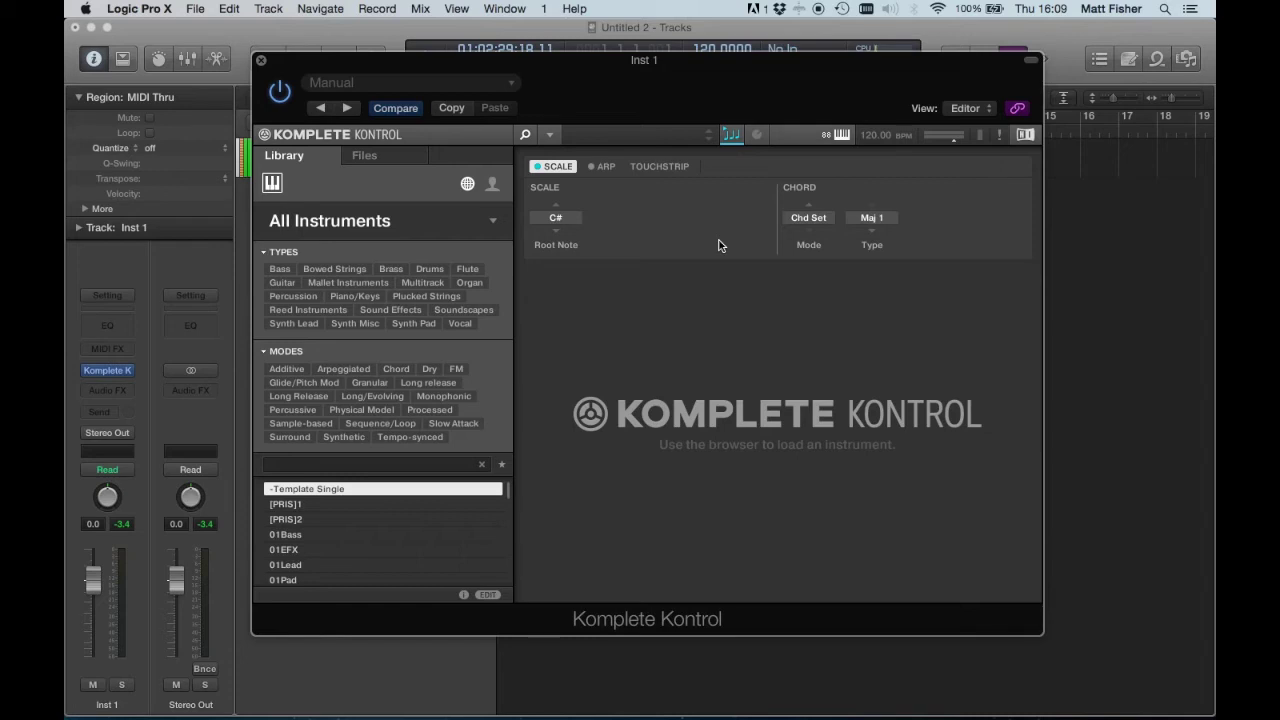
- Turn Scale off and the arpeggiator on in Note Repeat mode
{"action": "left_click", "coordinate": [601, 167]}
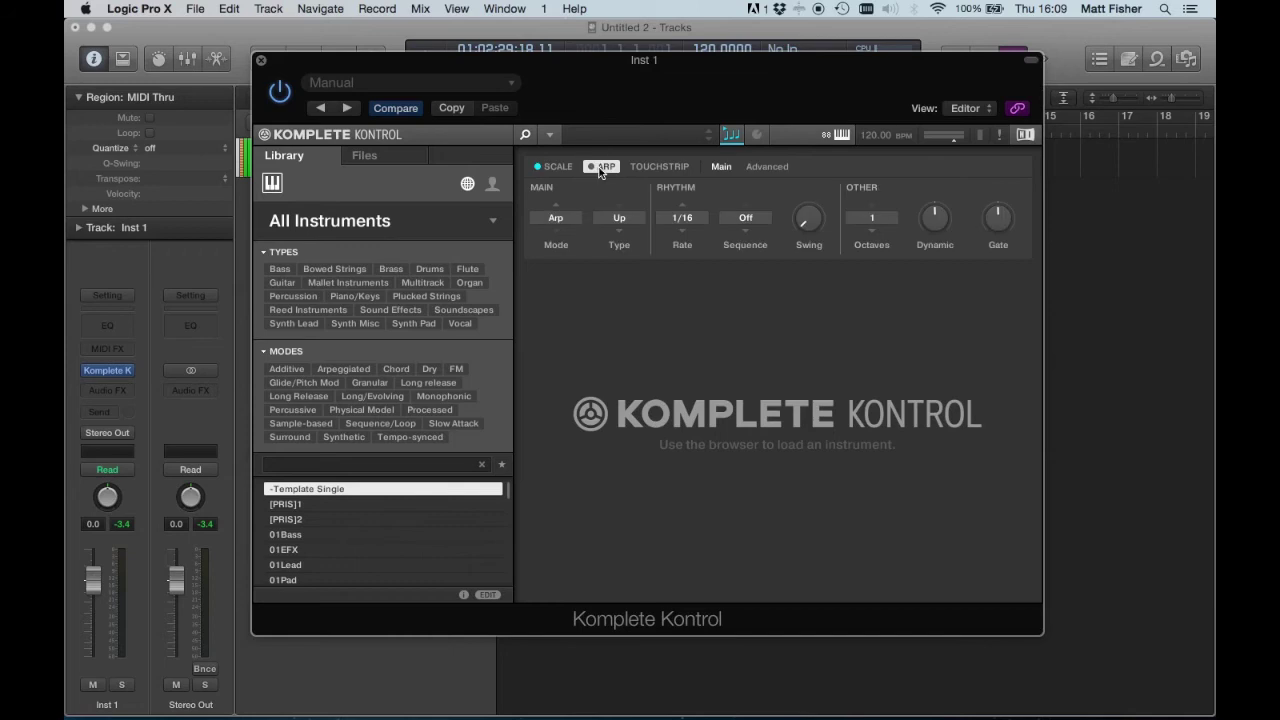
{"action": "left_click", "coordinate": [537, 167]}
{"action": "left_click", "coordinate": [591, 167]}
{"action": "left_click", "coordinate": [557, 208]}
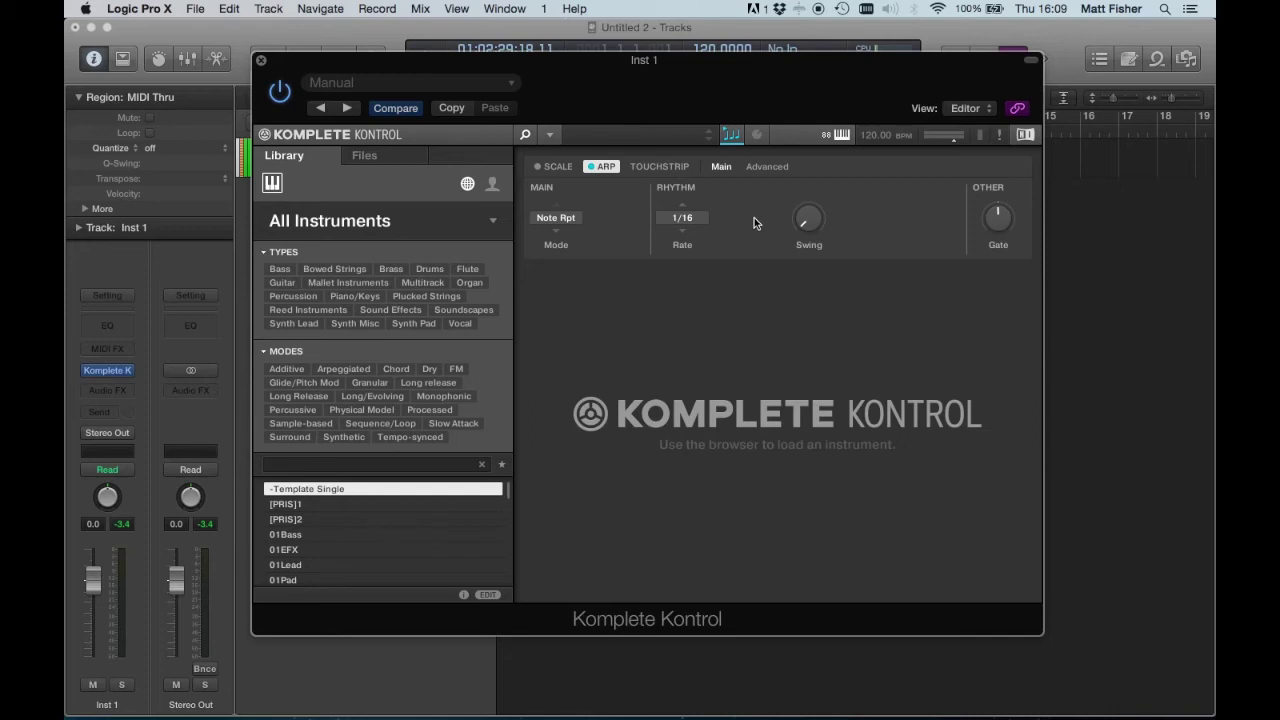
- Set the arpeggiator rate to 1/8 triplet
{"action": "left_click", "coordinate": [684, 237]}
{"action": "left_click", "coordinate": [681, 206]}
{"action": "left_click", "coordinate": [681, 206]}
{"action": "left_click", "coordinate": [688, 224]}
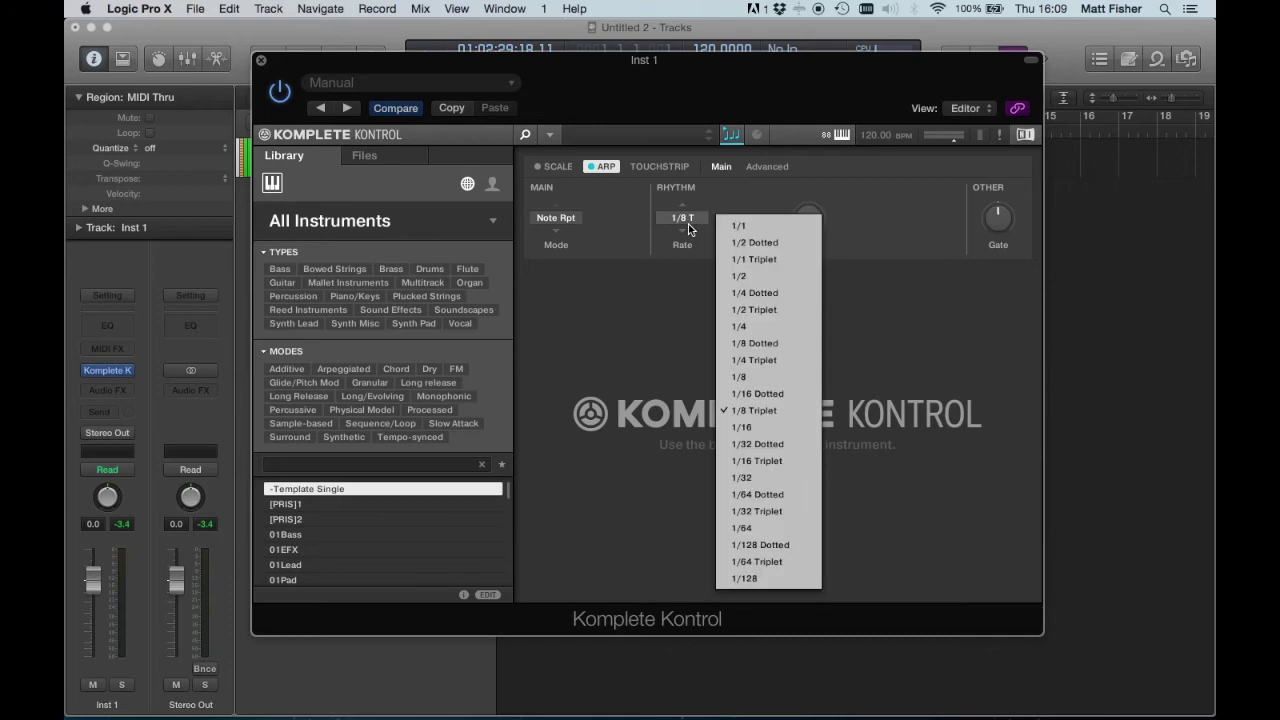
{"action": "left_click", "coordinate": [875, 212]}
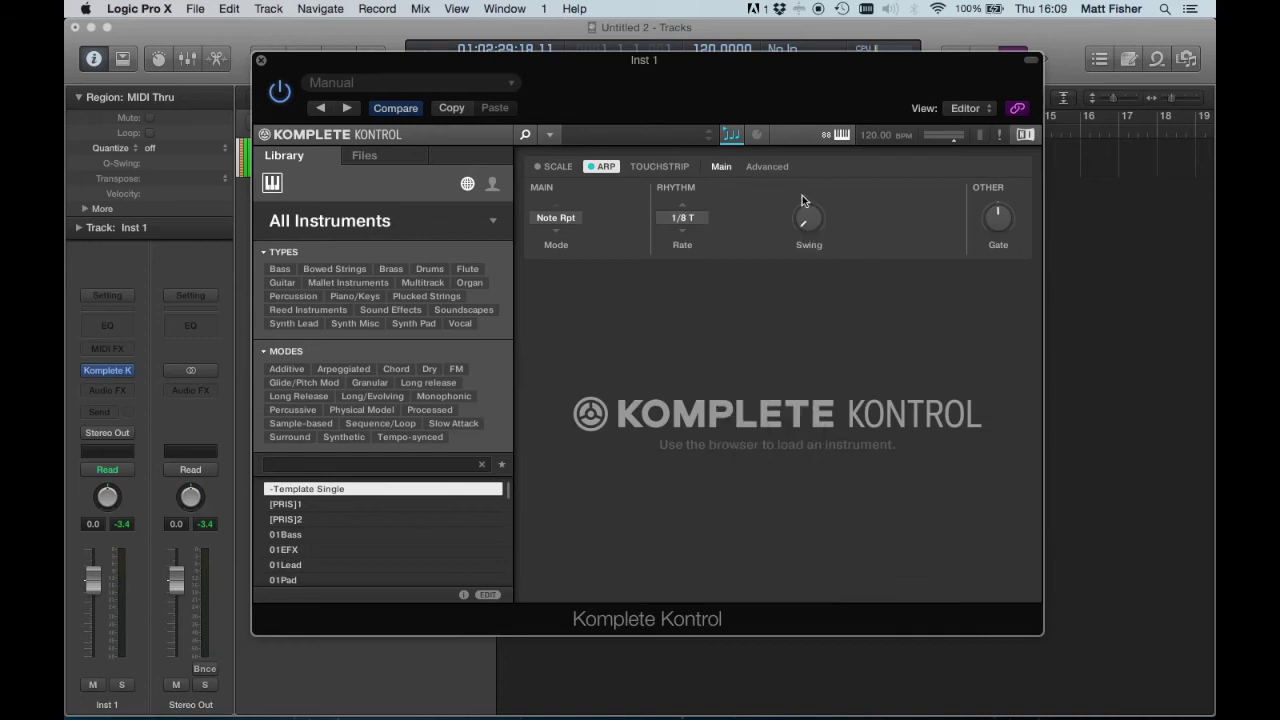
- Turn swing up to maximum and raise the gate length above 100 %
{"action": "left_click_drag", "start_coordinate": [816, 222], "coordinate": [818, 228]}
{"action": "mouse_move", "coordinate": [1004, 226]}
{"action": "left_click_drag", "start_coordinate": [1004, 226], "coordinate": [1004, 232]}
{"action": "left_click_drag", "start_coordinate": [1002, 222], "coordinate": [1002, 168]}
- Switch the mode back to Arp with type Chord and a 1/8 dotted rate
{"action": "left_click", "coordinate": [556, 227]}
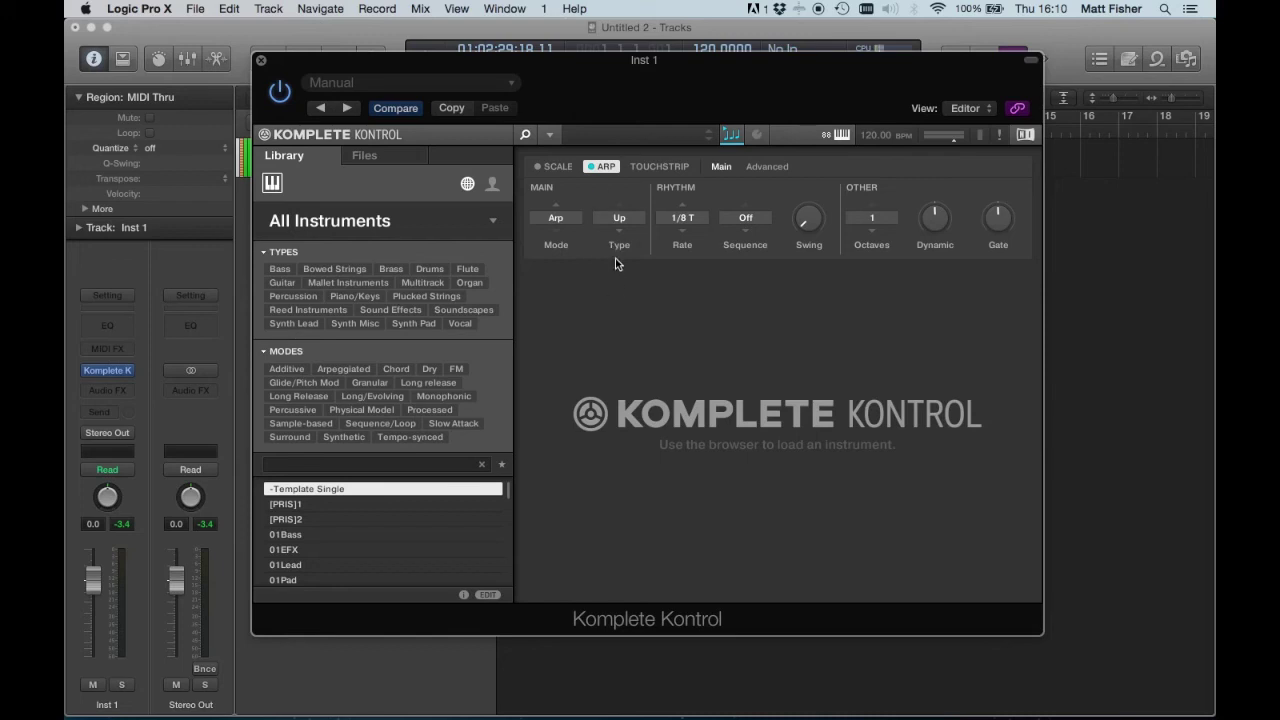
{"action": "left_click", "coordinate": [620, 232]}
{"action": "left_click", "coordinate": [620, 232]}
{"action": "left_click", "coordinate": [620, 232]}
{"action": "left_click", "coordinate": [620, 232]}
{"action": "left_click", "coordinate": [683, 219]}
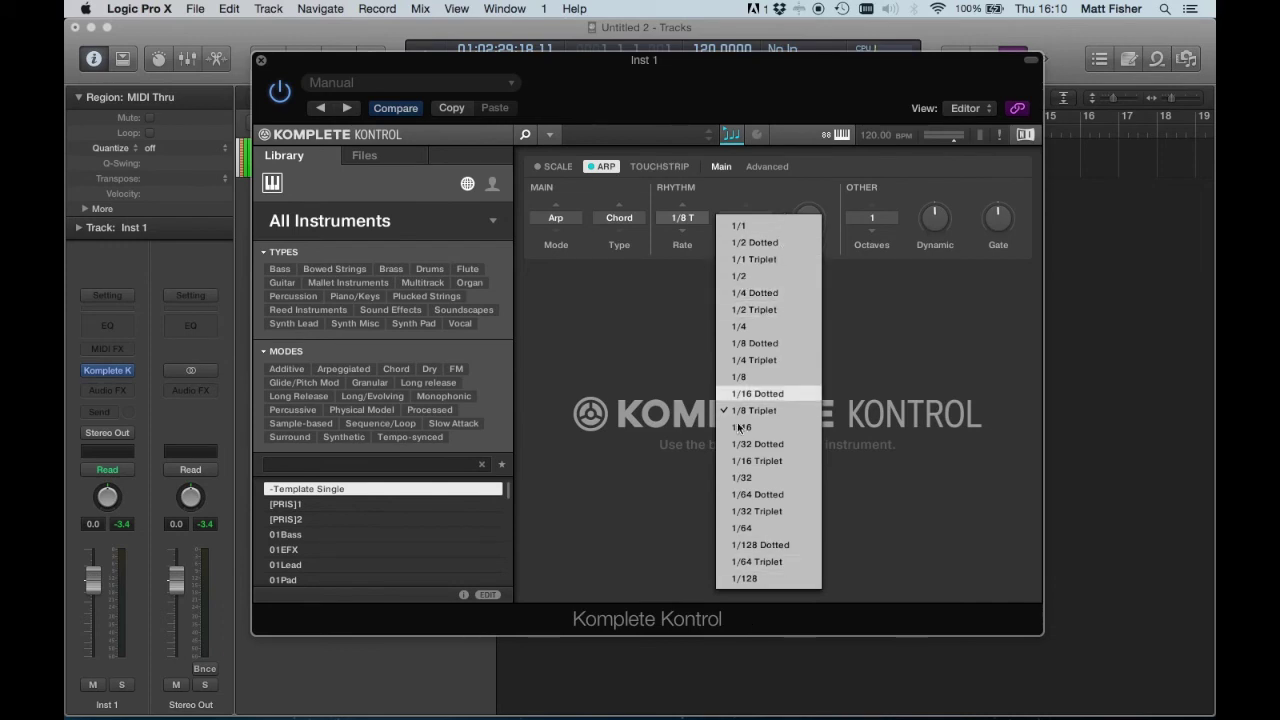
{"action": "left_click", "coordinate": [769, 345]}
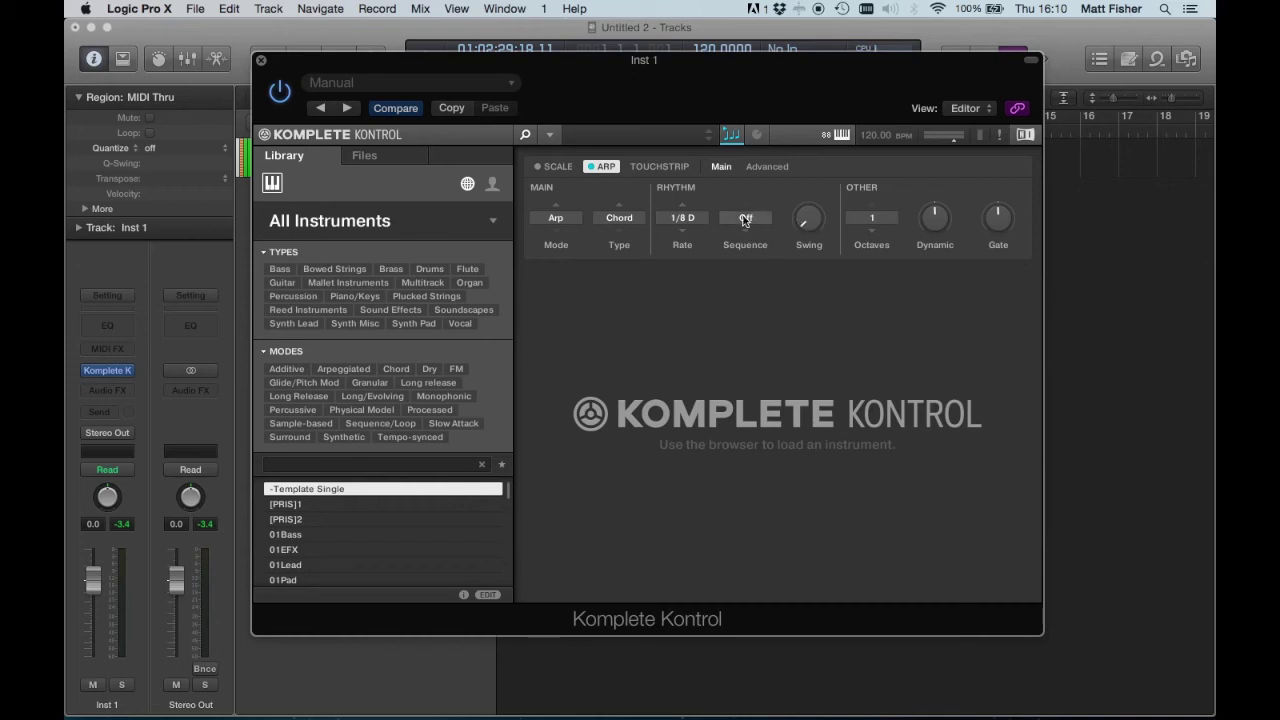
- Try sequence values 2 and 1, then set the sequence to Off
{"action": "left_click", "coordinate": [746, 236]}
{"action": "left_click", "coordinate": [746, 237]}
{"action": "left_click", "coordinate": [746, 237]}
{"action": "left_click", "coordinate": [746, 219]}
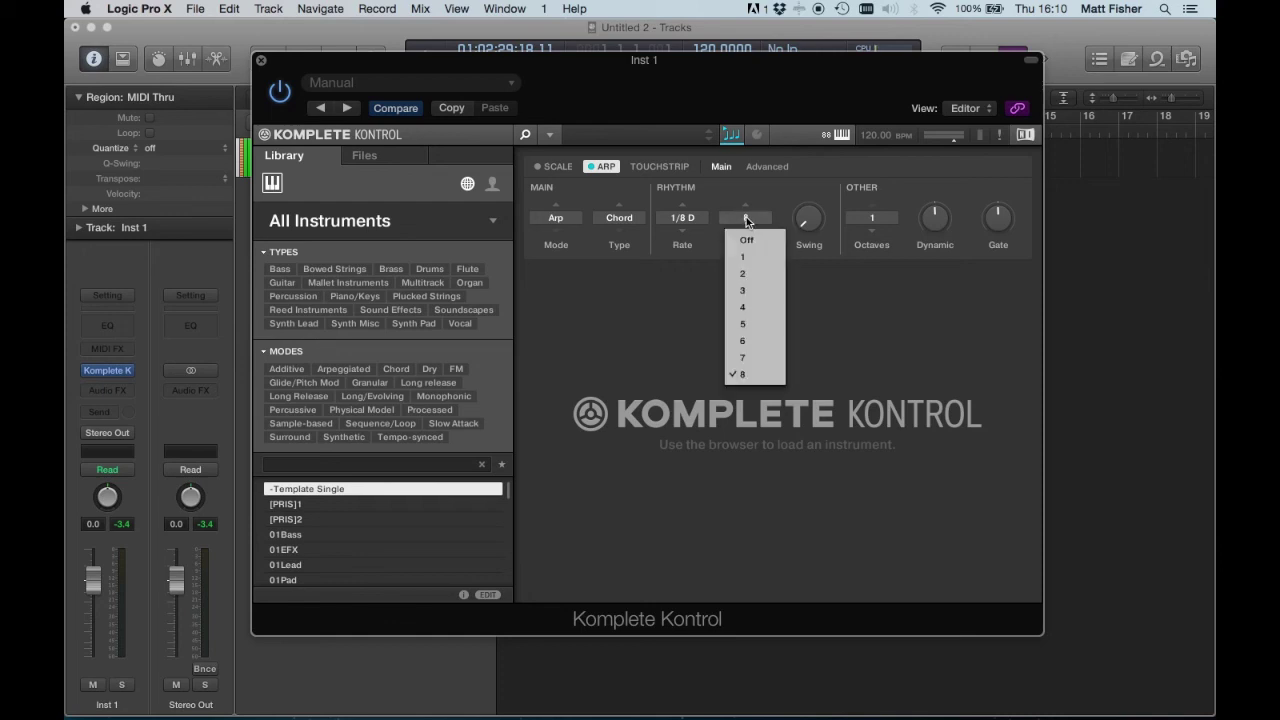
{"action": "left_click", "coordinate": [750, 255]}
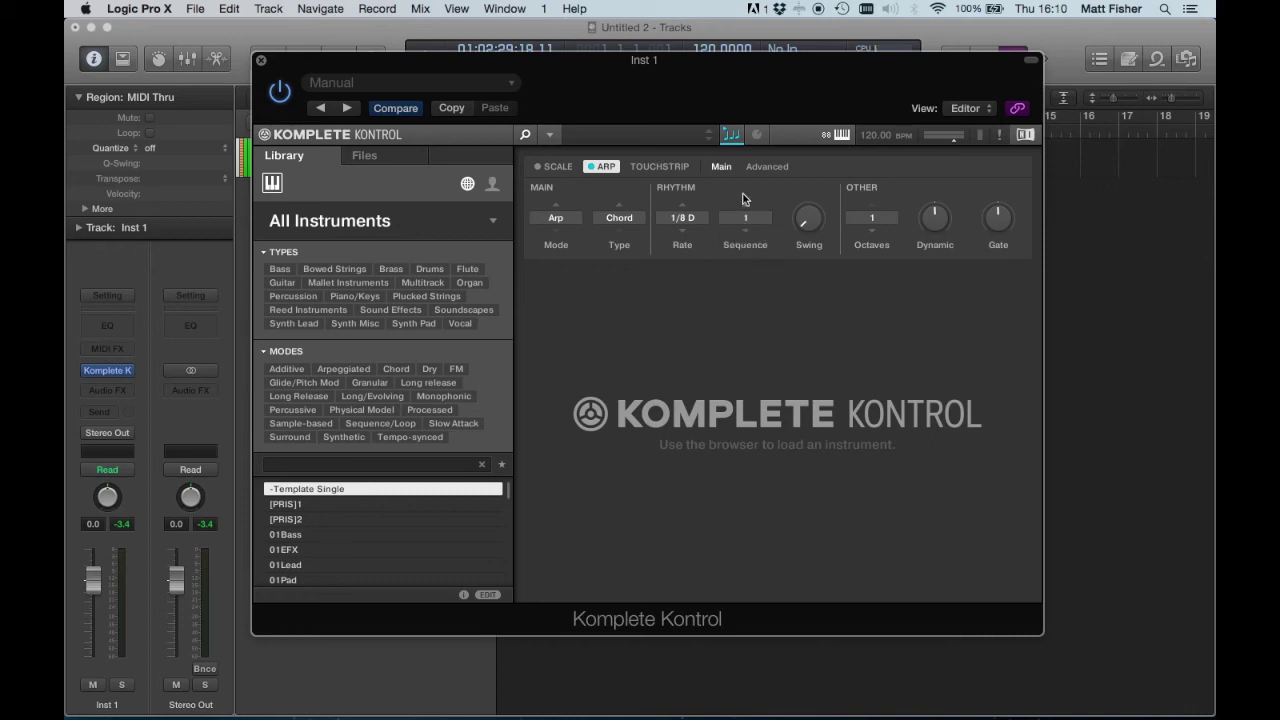
{"action": "left_click", "coordinate": [745, 219]}
{"action": "left_click", "coordinate": [747, 237]}
- Set Octaves to 8, lower Dynamic to 1.0 % and raise Gate to 99.5 %
{"action": "scroll", "coordinate": [875, 231], "scroll_direction": "up", "scroll_amount": 4}
{"action": "scroll", "coordinate": [875, 231], "scroll_direction": "up", "scroll_amount": 2}
{"action": "mouse_move", "coordinate": [939, 227]}
{"action": "scroll", "coordinate": [935, 220], "scroll_direction": "down", "scroll_amount": 10}
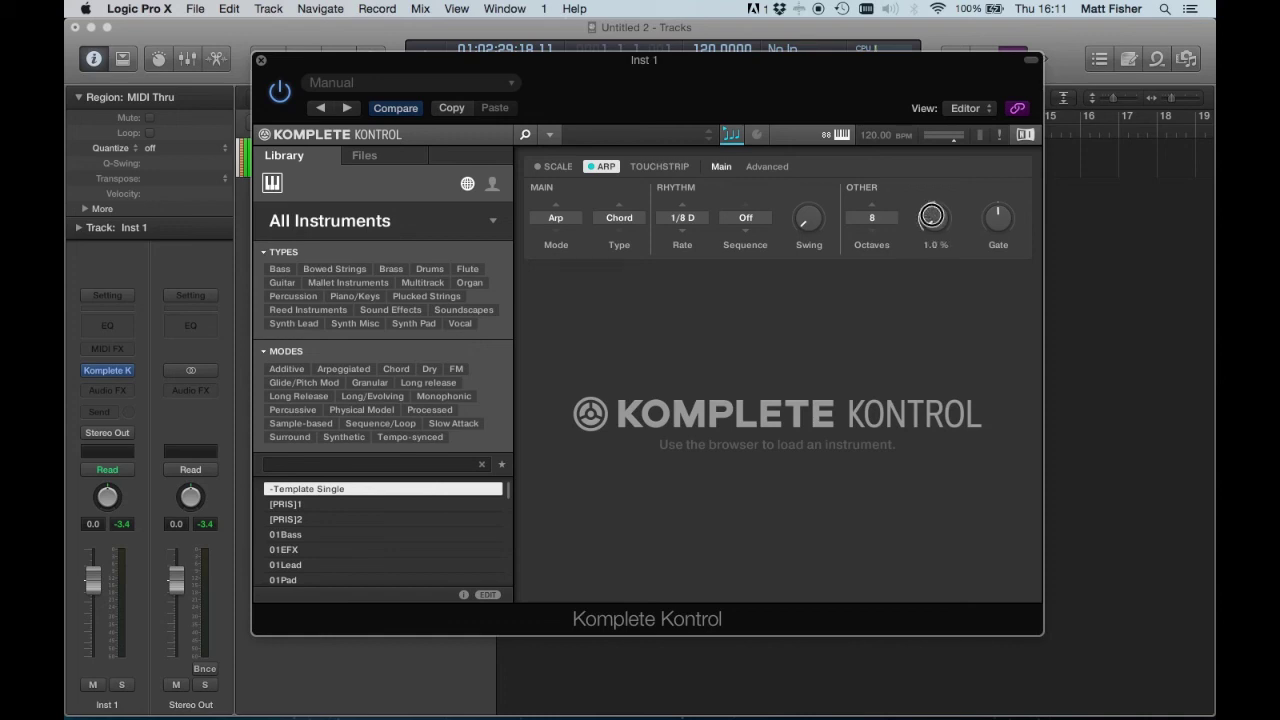
{"action": "scroll", "coordinate": [931, 216], "scroll_direction": "up", "scroll_amount": 20}
{"action": "scroll", "coordinate": [933, 216], "scroll_direction": "down", "scroll_amount": 15}
{"action": "scroll", "coordinate": [931, 218], "scroll_direction": "up", "scroll_amount": 8}
{"action": "scroll", "coordinate": [931, 216], "scroll_direction": "up", "scroll_amount": 2}
{"action": "scroll", "coordinate": [935, 217], "scroll_direction": "down", "scroll_amount": 3}
{"action": "scroll", "coordinate": [937, 217], "scroll_direction": "up", "scroll_amount": 5}
{"action": "left_click_drag", "start_coordinate": [937, 217], "coordinate": [1097, 257]}
{"action": "left_click_drag", "start_coordinate": [993, 212], "coordinate": [995, 174]}
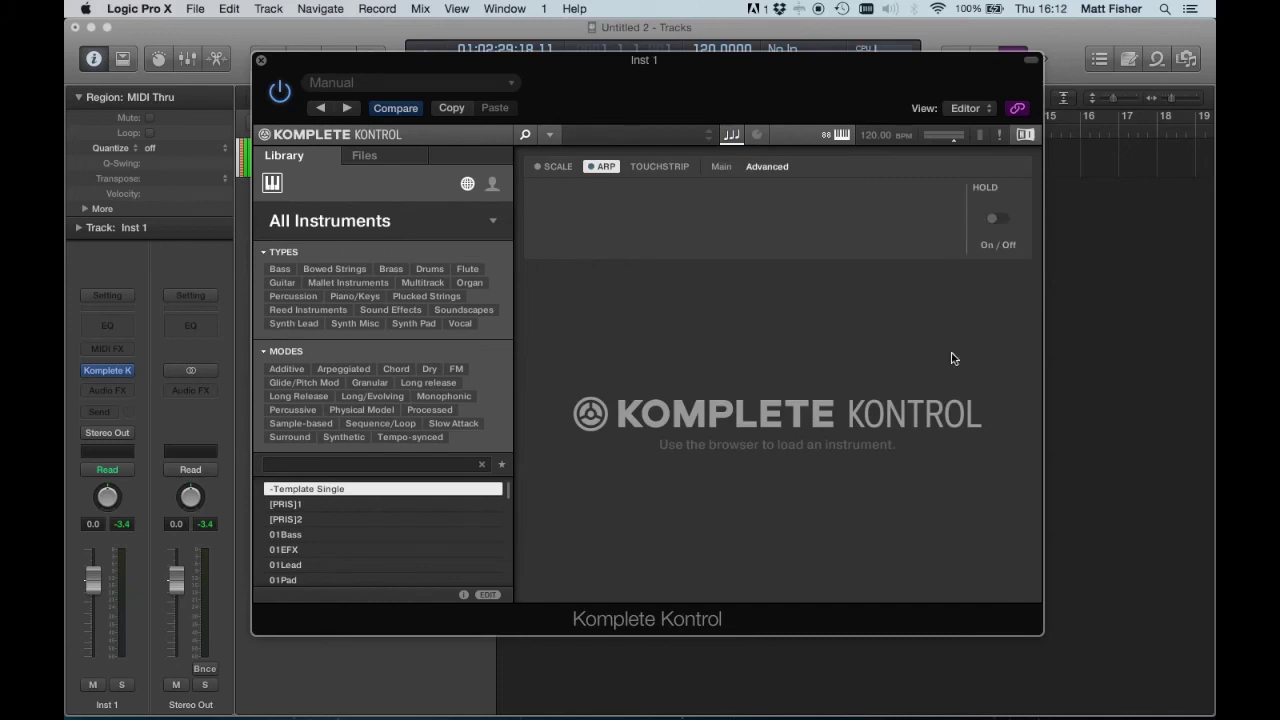
- Toggle arpeggiator Hold on and back off, view Touch Strip, then return to Arp
{"action": "left_click", "coordinate": [995, 216]}
{"action": "left_click", "coordinate": [1001, 220]}
{"action": "left_click", "coordinate": [672, 169]}
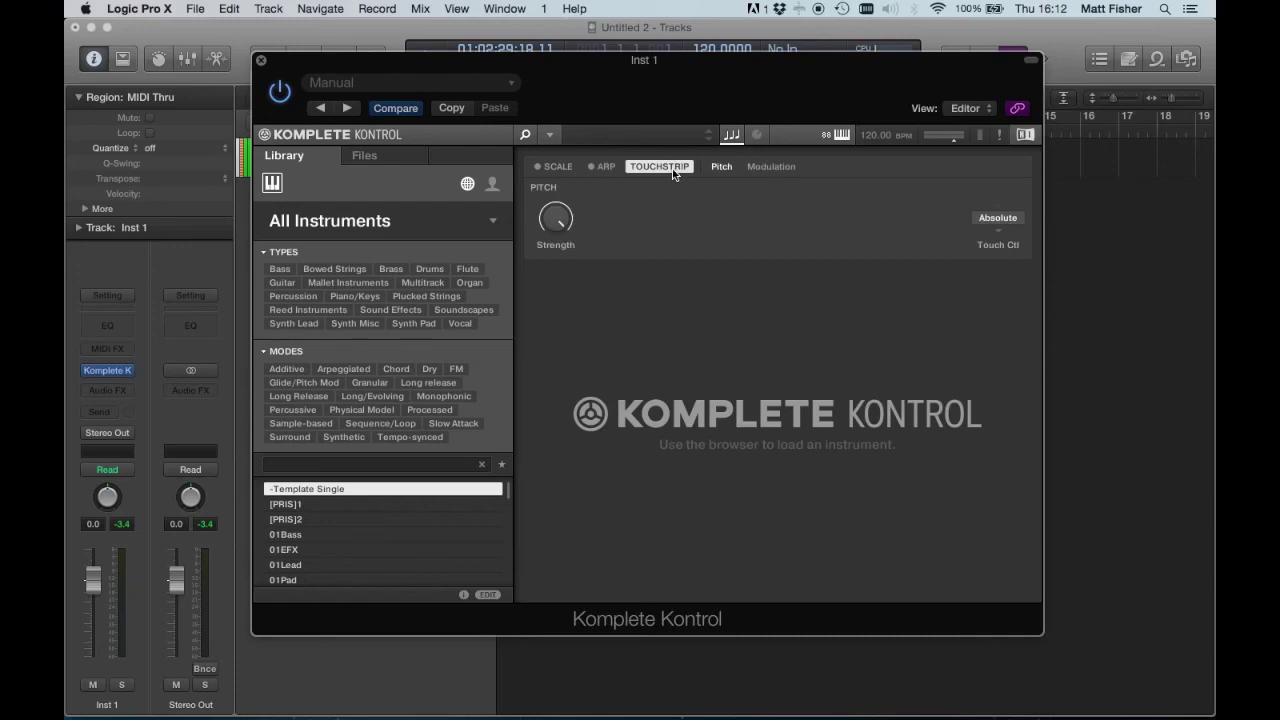
{"action": "left_click", "coordinate": [603, 167]}
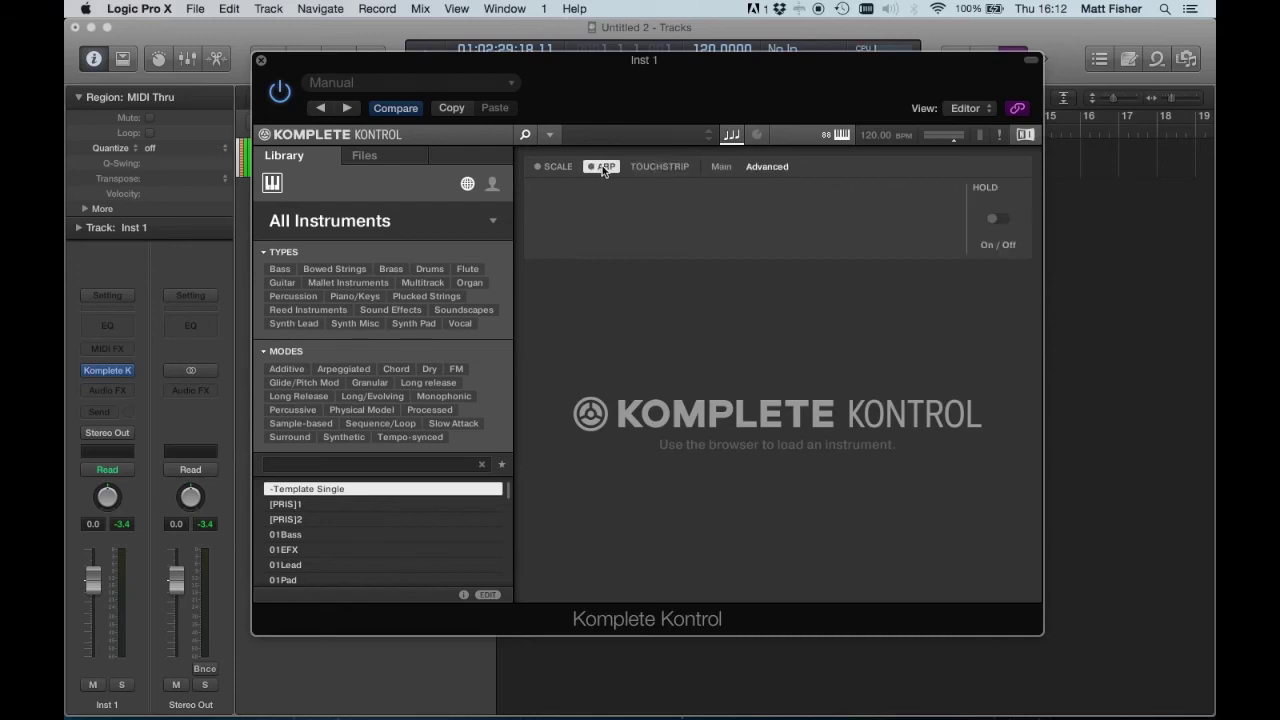